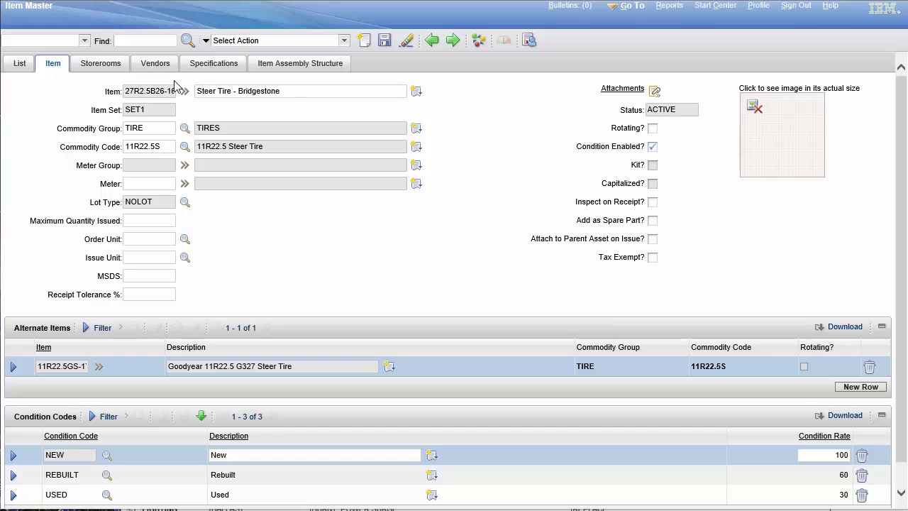
Show the Bridgestone steer tire's storeroom information and start adding the item to a storeroom
left_click(98, 65)
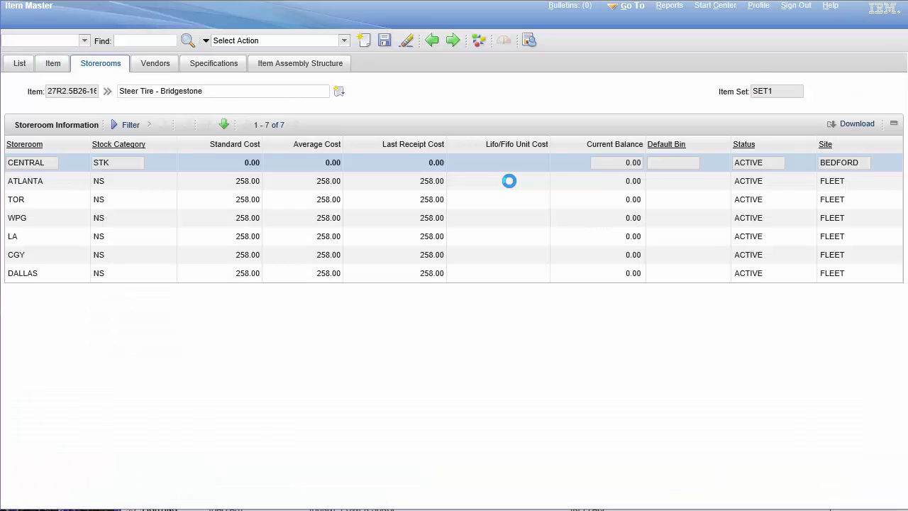
left_click(56, 167)
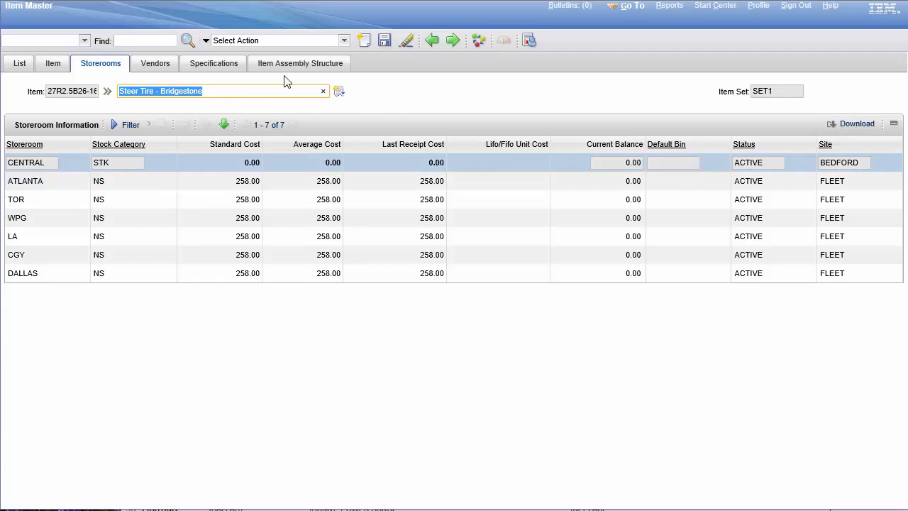
left_click(343, 41)
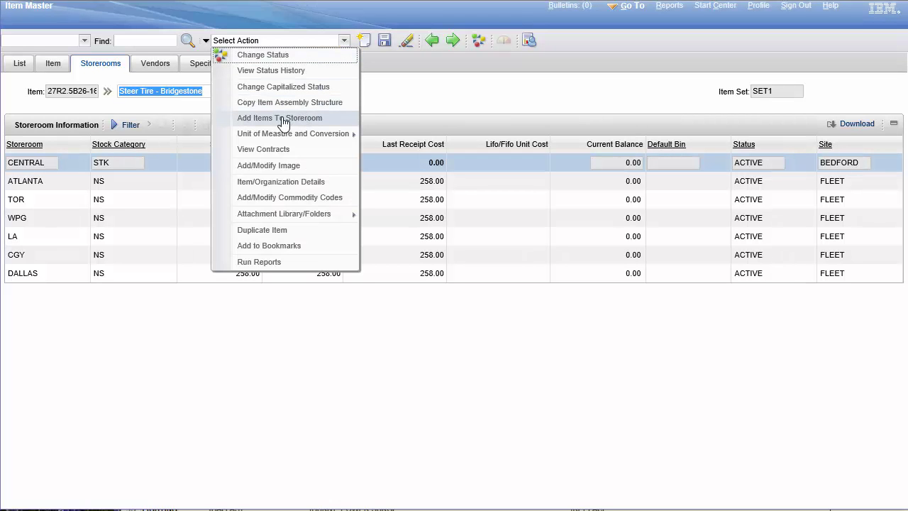
left_click(282, 122)
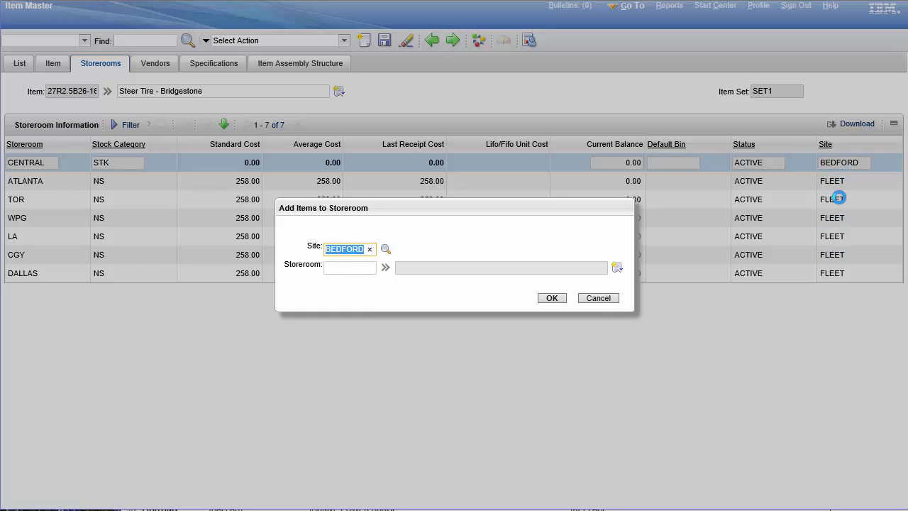
Try to add the item to the CENTRAL storeroom at the BEDFORD site
left_click(386, 266)
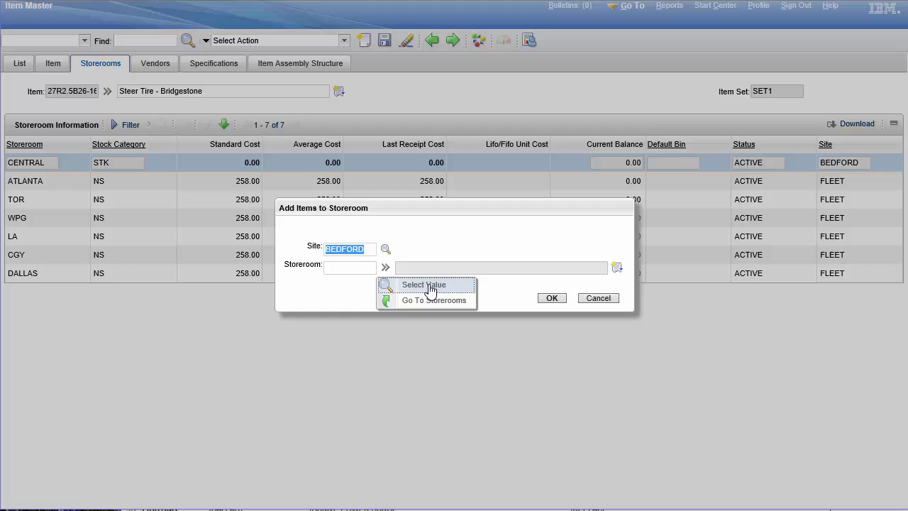
left_click(430, 286)
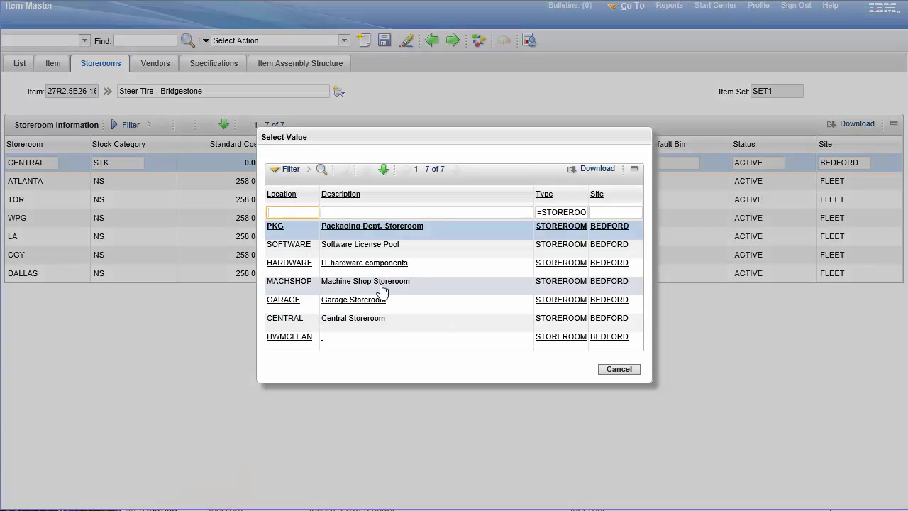
left_click(288, 318)
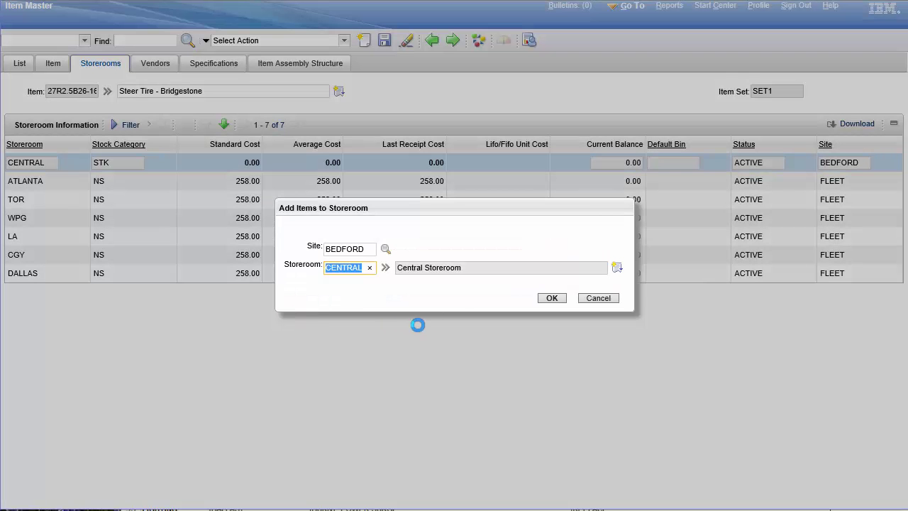
left_click(552, 298)
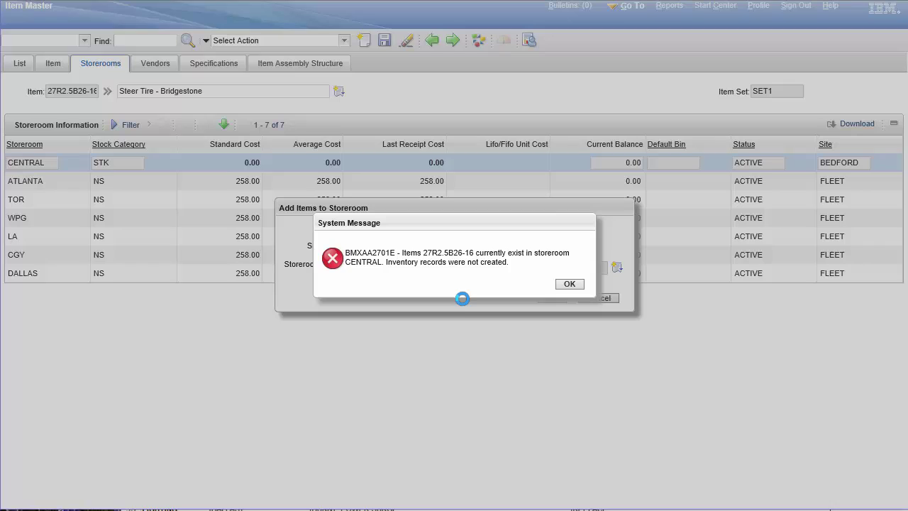
left_click(569, 285)
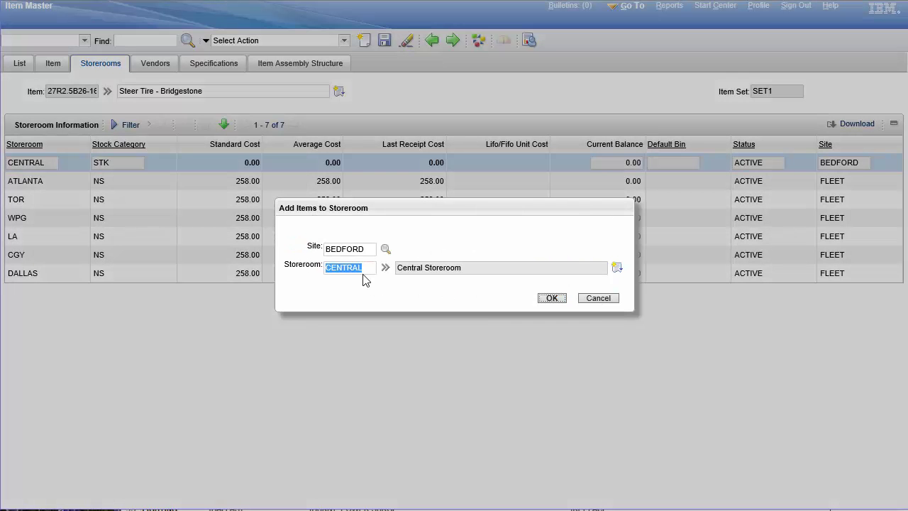
Choose the GARAGE storeroom for the item and expand the details of the new storeroom row
left_click(382, 267)
left_click(417, 286)
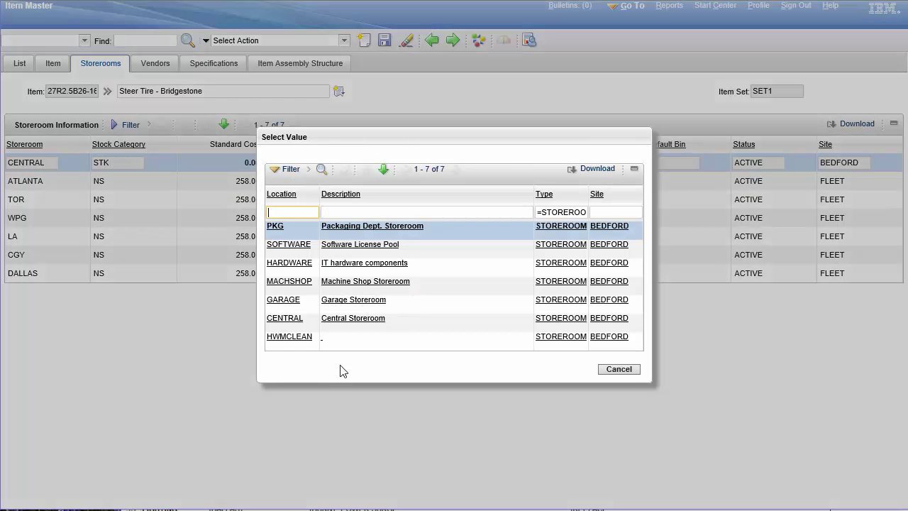
left_click(287, 301)
left_click(550, 298)
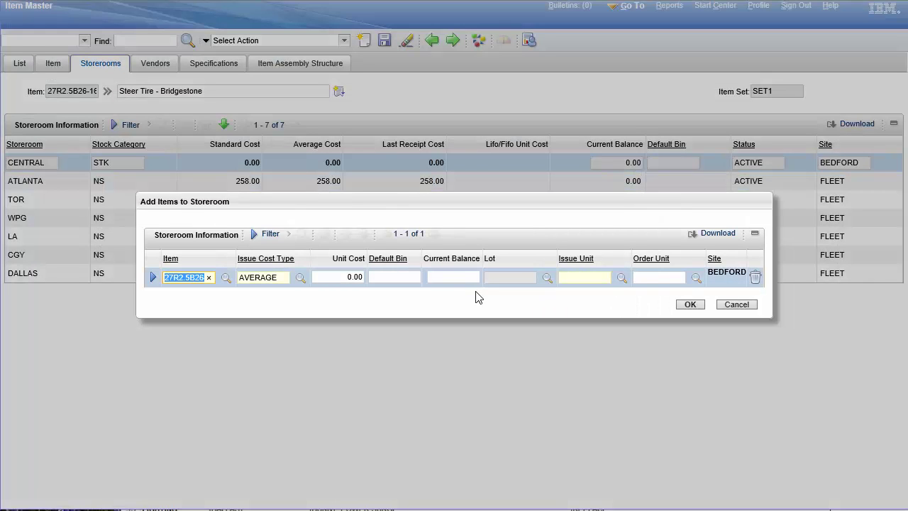
left_click(152, 276)
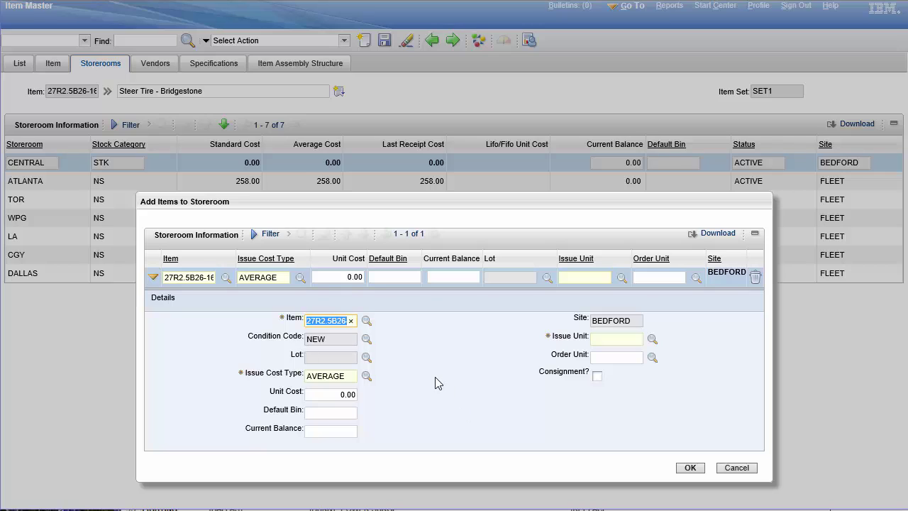
Try to set the condition code of the new storeroom row to REBUILT
left_click(368, 337)
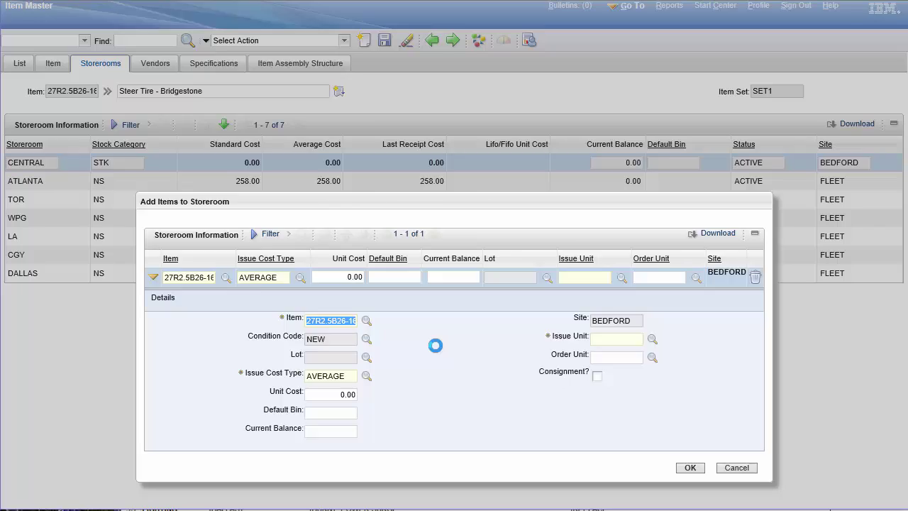
left_click(293, 285)
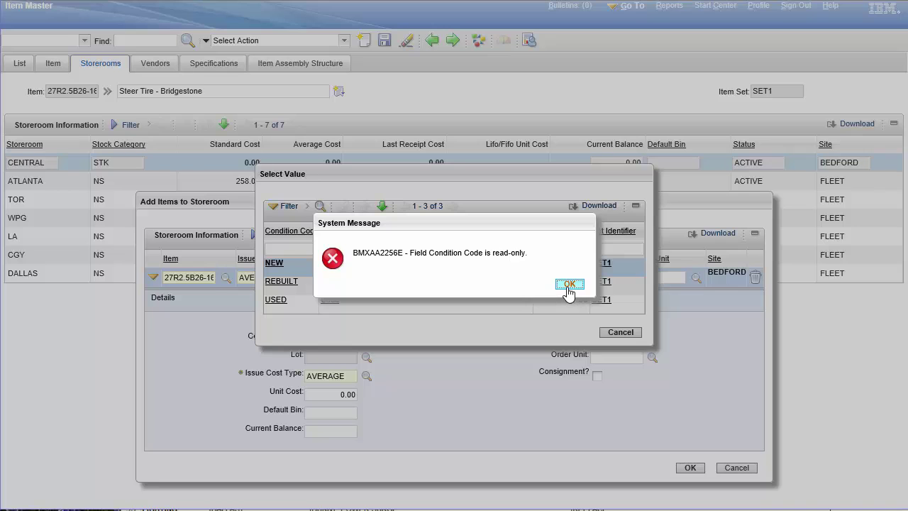
left_click(569, 291)
left_click(617, 333)
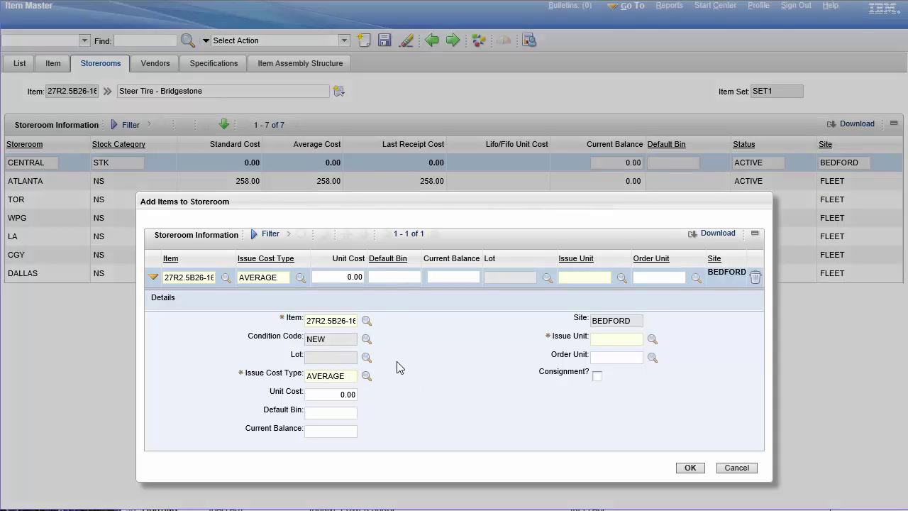
Set the item's unit cost to 285.00, default bin to 27R2 and current balance to 12
left_click(321, 396)
type("285.00")
left_click(339, 417)
left_click(334, 428)
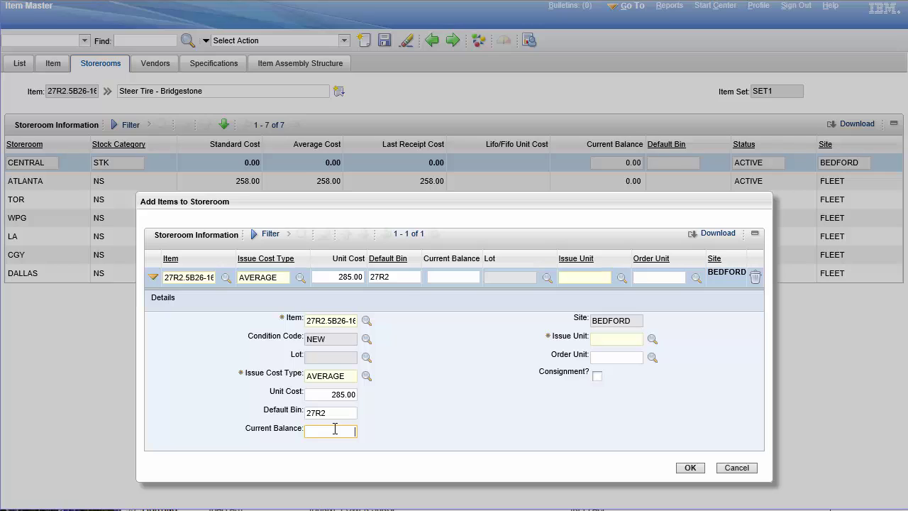
type("12")
Set the issue unit and order unit to EACH and add the item to the storeroom
left_click(613, 339)
left_click(652, 341)
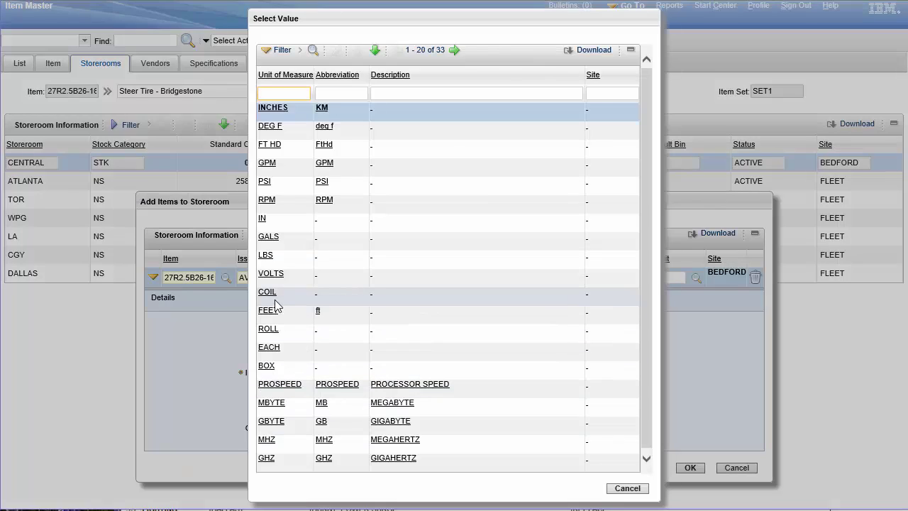
left_click(269, 347)
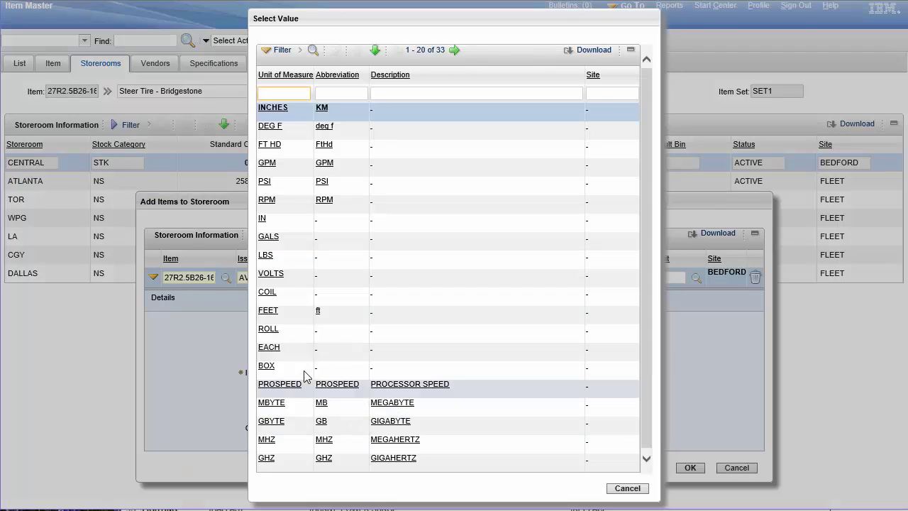
left_click(274, 347)
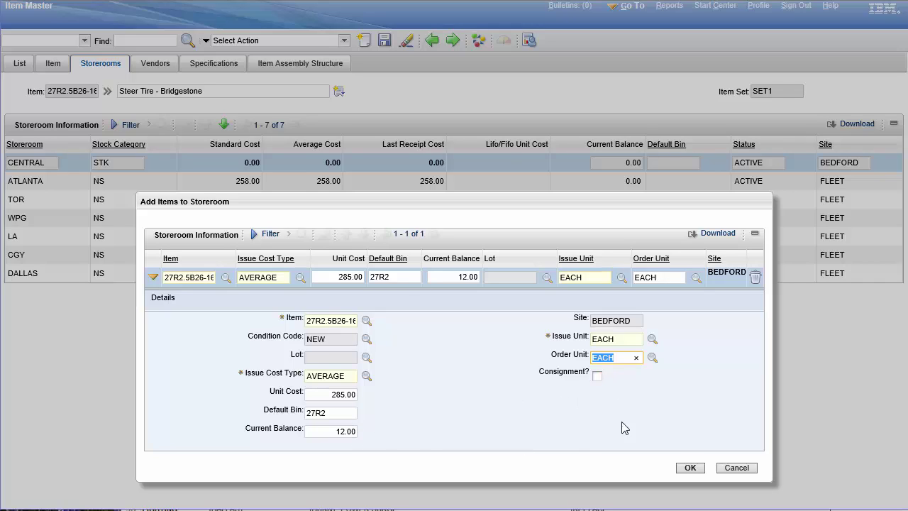
left_click(689, 468)
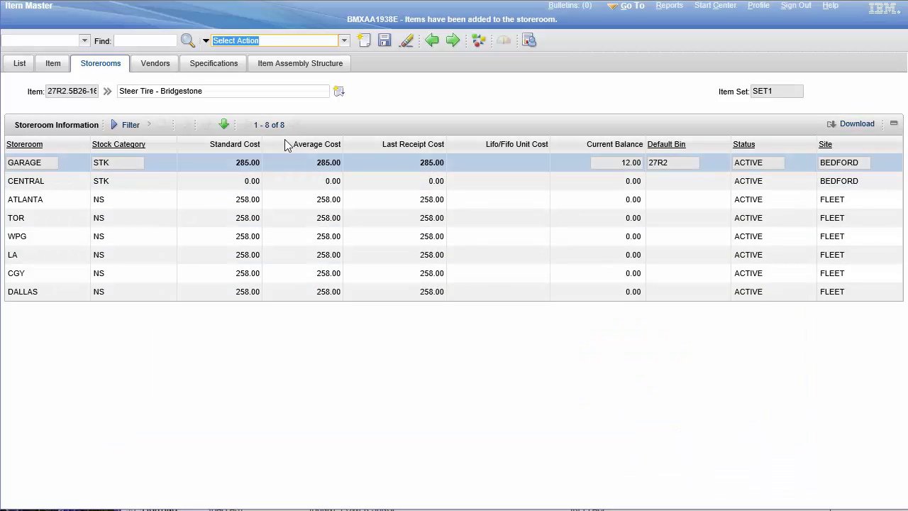
Check the new GARAGE row in the storeroom information and copy the item number
left_click(47, 164)
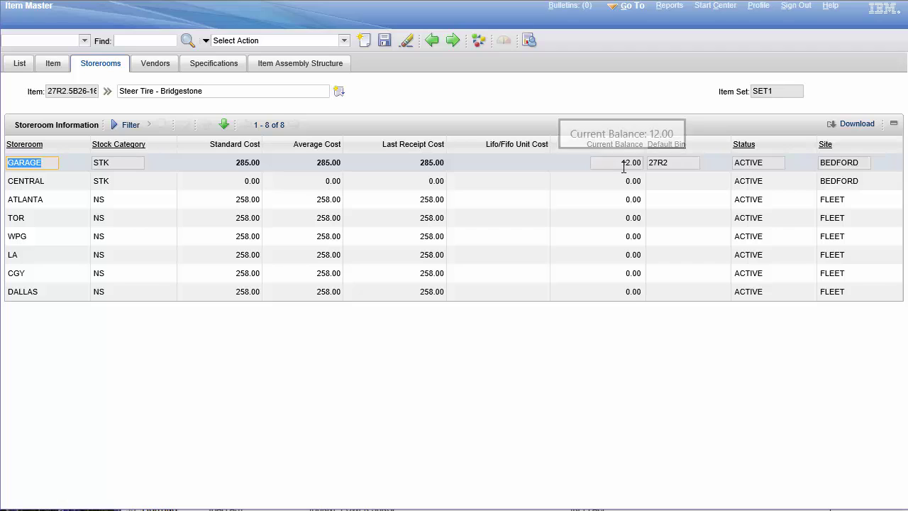
left_click(79, 92)
key("ctrl+c")
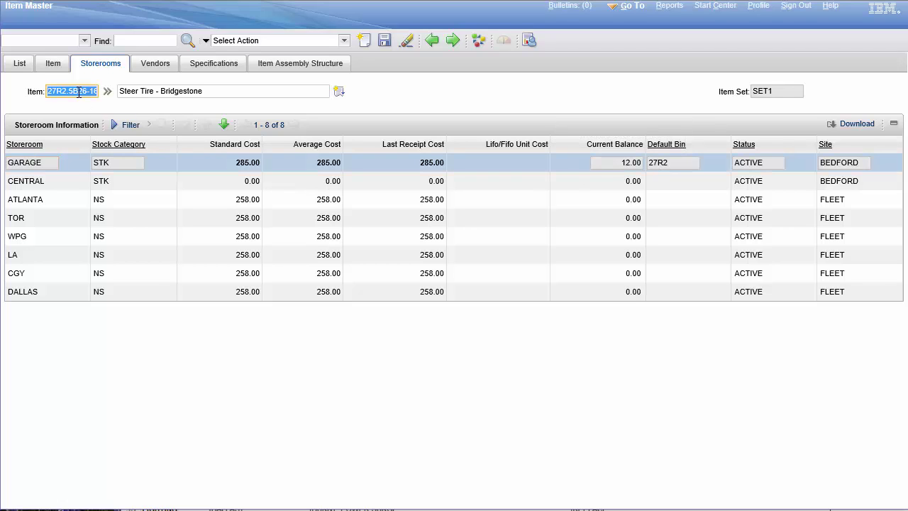
right_click(79, 92)
left_click(49, 145)
Switch to the Inventory application and filter its records by the copied item number 27R2.5B26-16
left_click(629, 7)
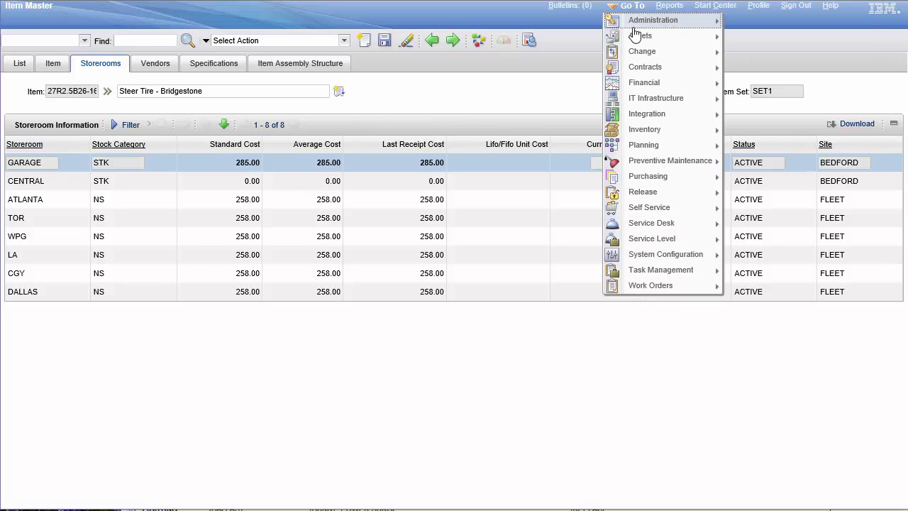
mouse_move(654, 132)
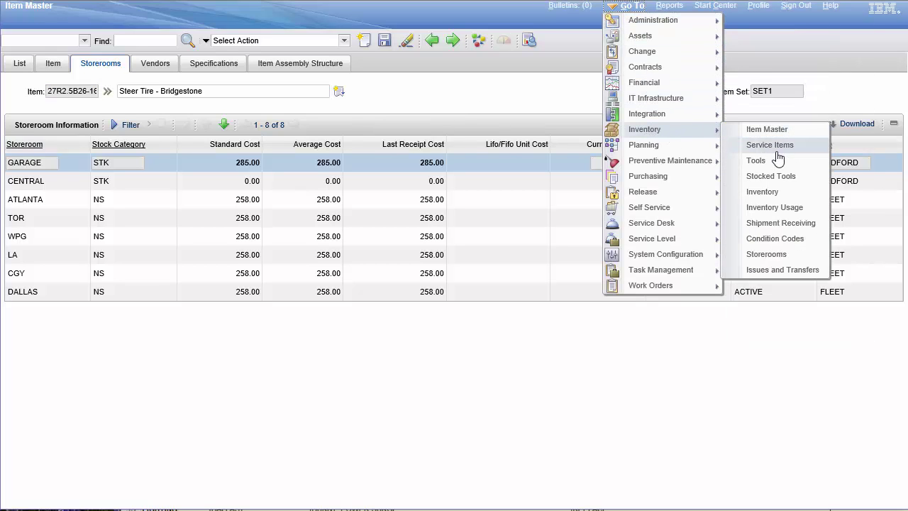
left_click(766, 192)
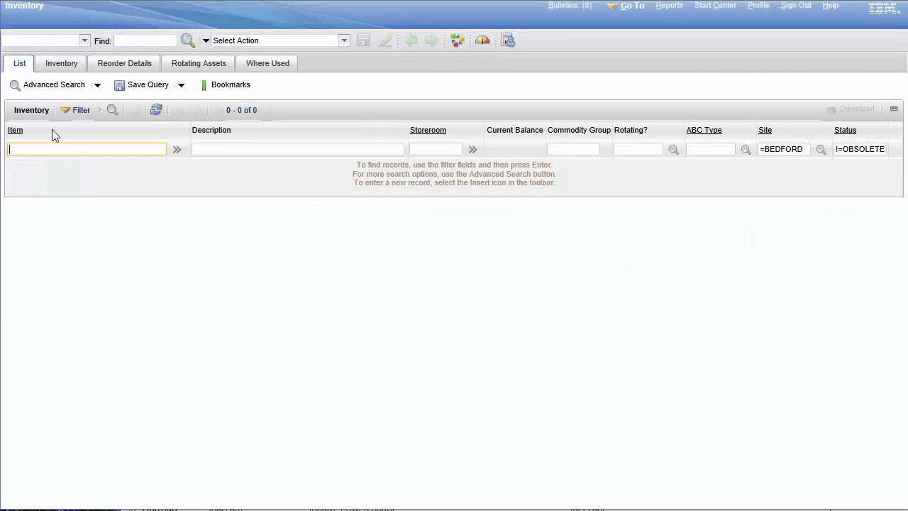
right_click(49, 148)
left_click(26, 215)
key("Return")
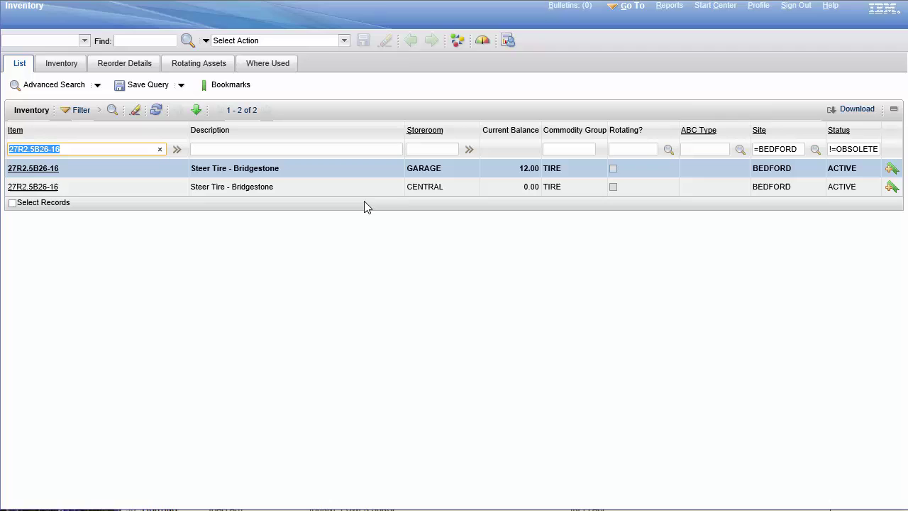
Open the item's GARAGE inventory record and examine the costs and the expanded details of its inventory balance row
left_click(50, 169)
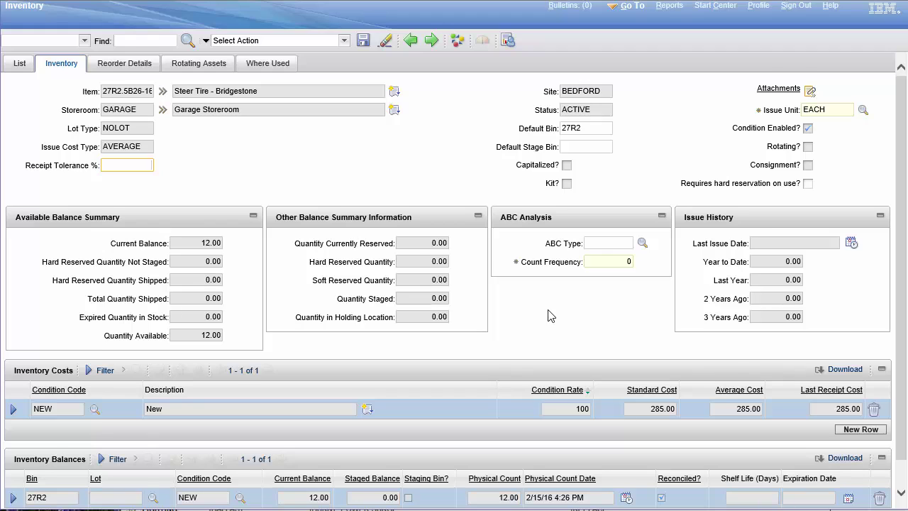
scroll(550, 316, "down", 1)
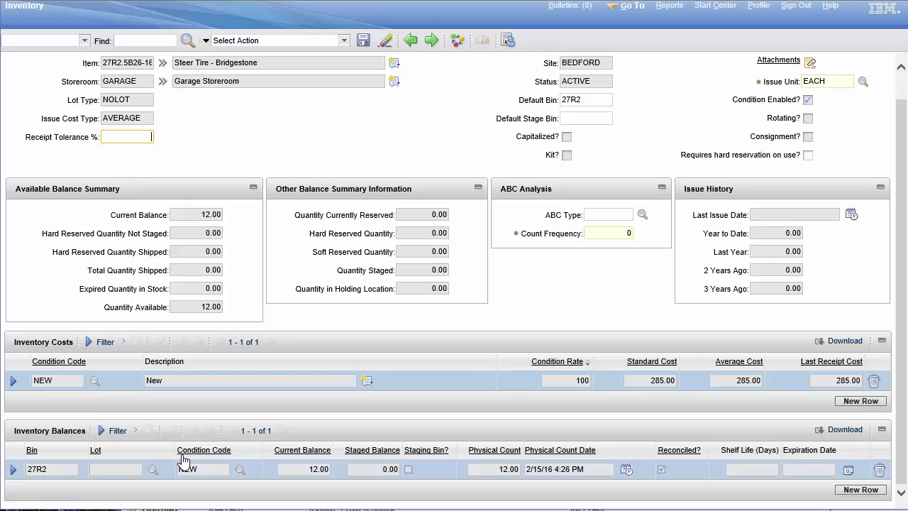
left_click(13, 469)
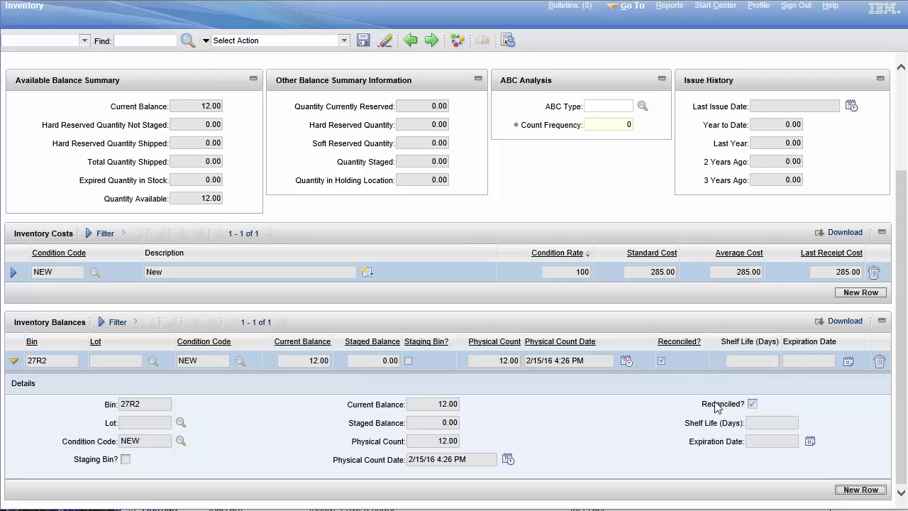
scroll(716, 406, "up", 3)
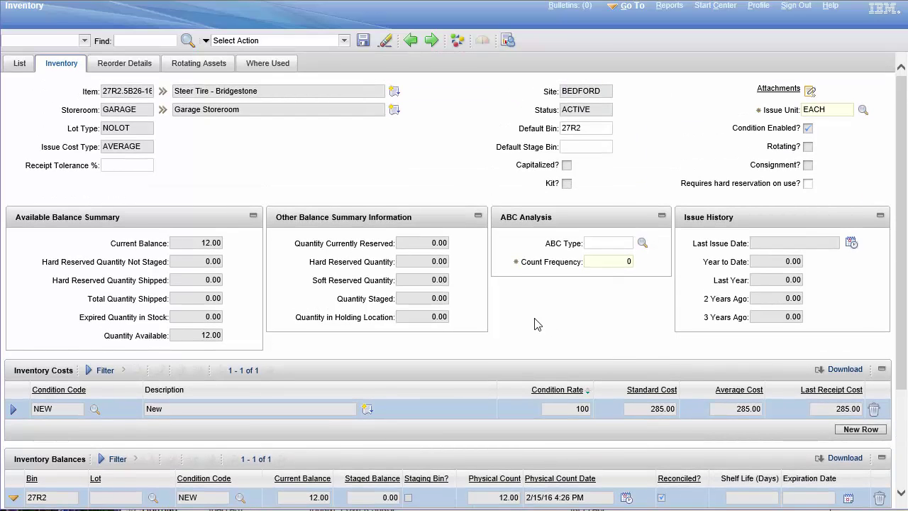
Compare the record's default bin with the bin listed in its inventory balance row
double_click(592, 129)
left_click(593, 129)
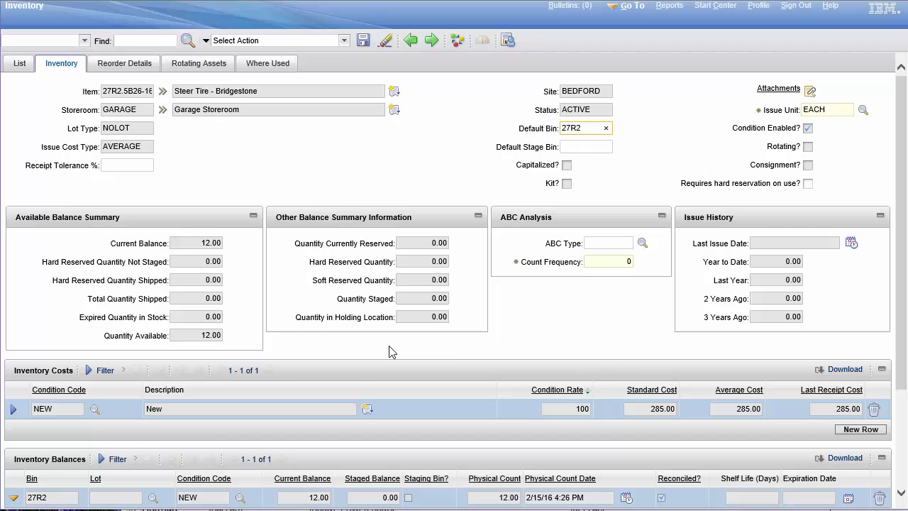
scroll(283, 425, "down", 3)
left_click(53, 368)
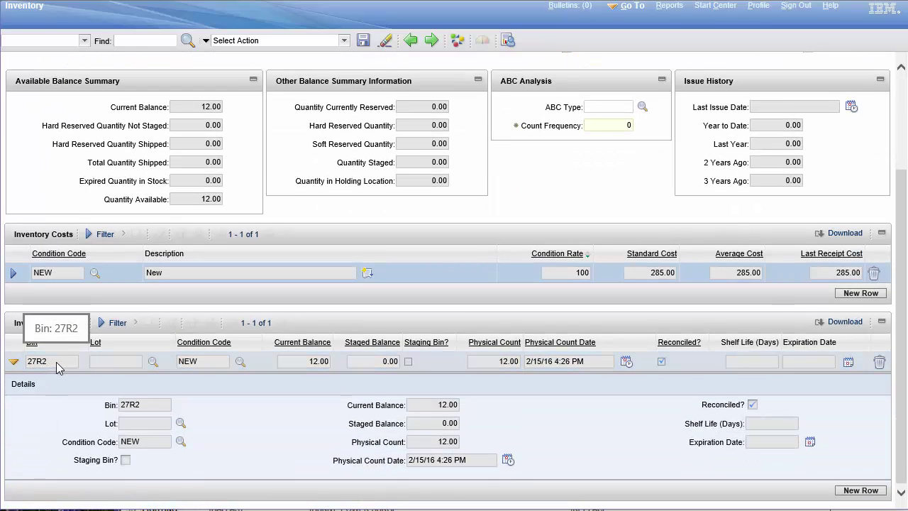
scroll(56, 365, "up", 3)
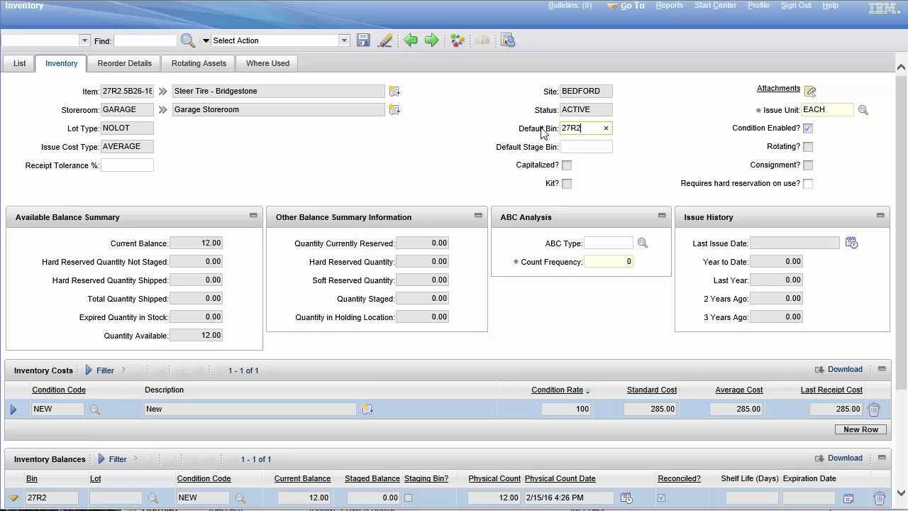